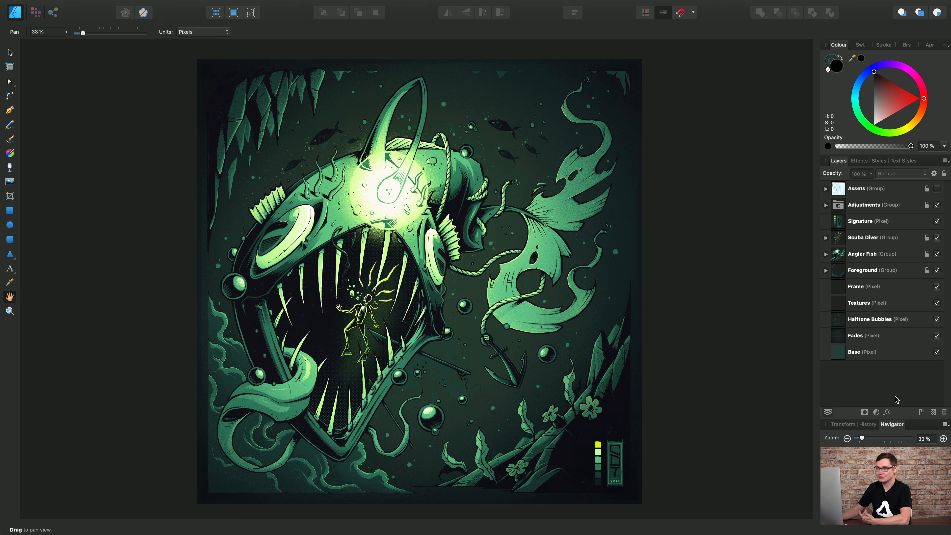
Step: Add a new pixel layer above the Assets group, switch to the Pixel Persona, and return to the Designer Persona
click(934, 413)
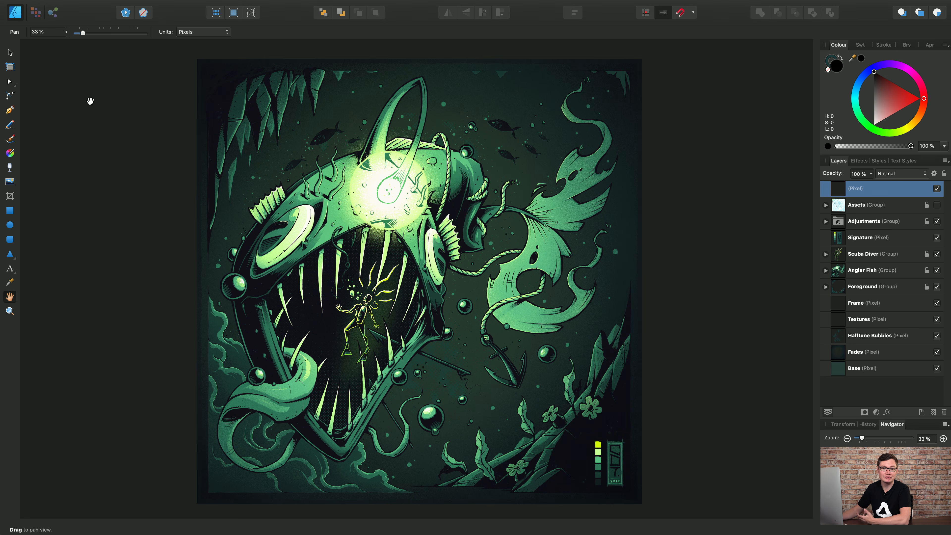
click(35, 12)
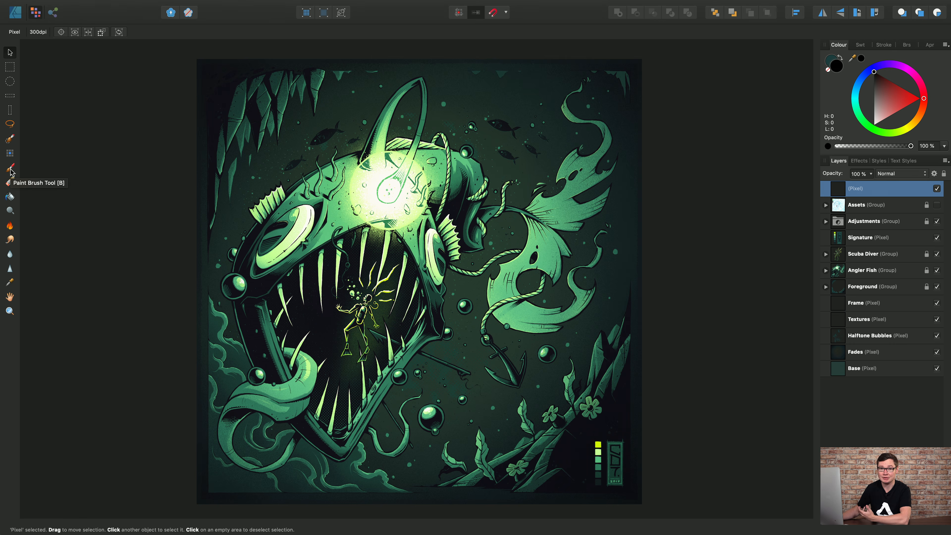
click(19, 16)
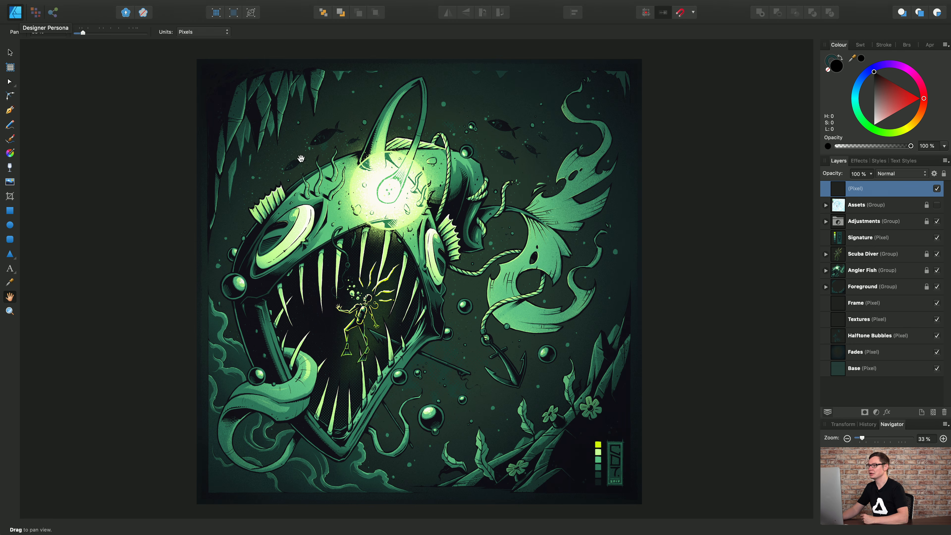
Step: Add a new vector layer and draw a black rectangle on it over the upper middle of the artwork
click(922, 413)
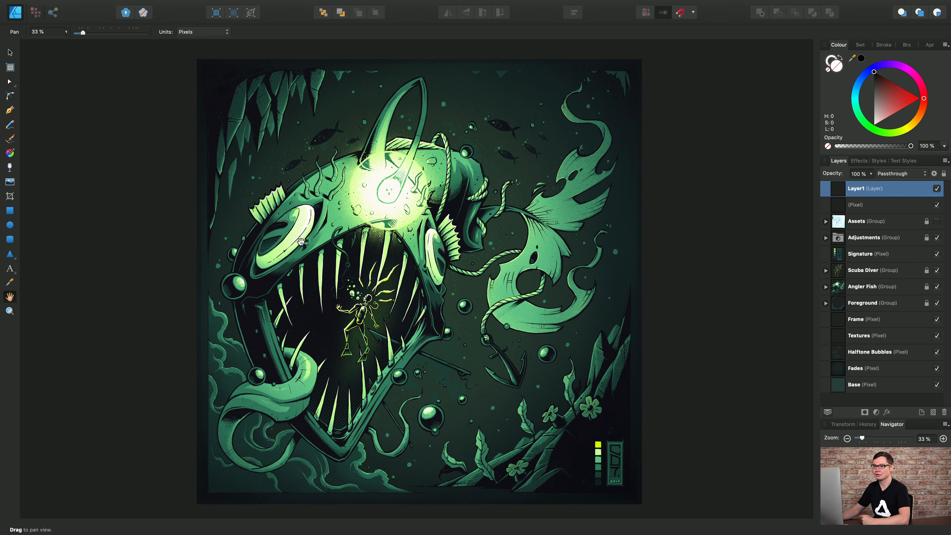
click(10, 210)
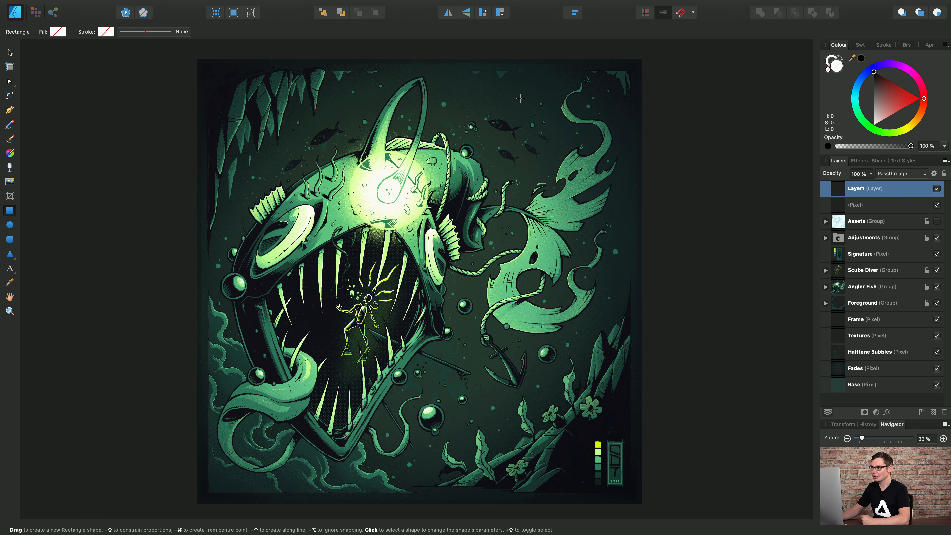
drag(351, 81, 464, 153)
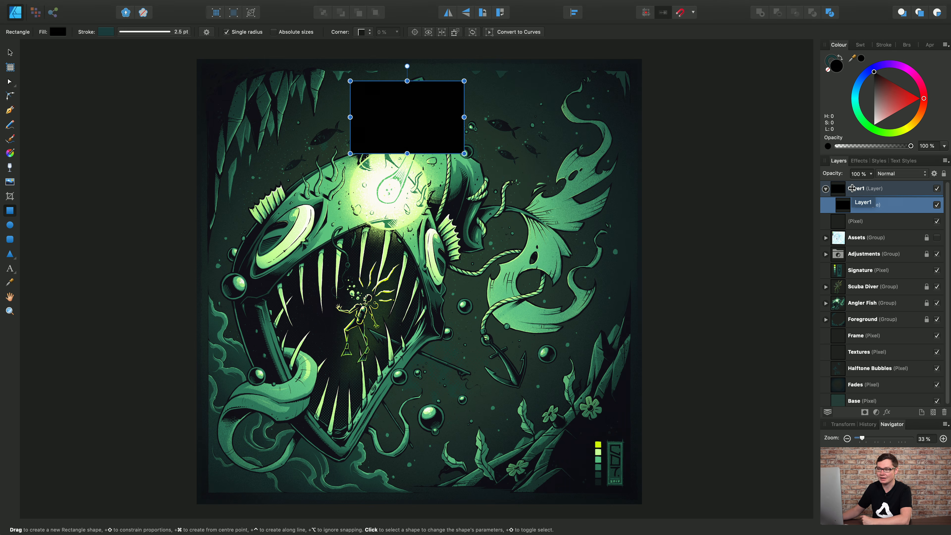
Step: Delete the vector layer with its rectangle and the empty pixel layer, then activate the View tool
click(836, 189)
key(a)
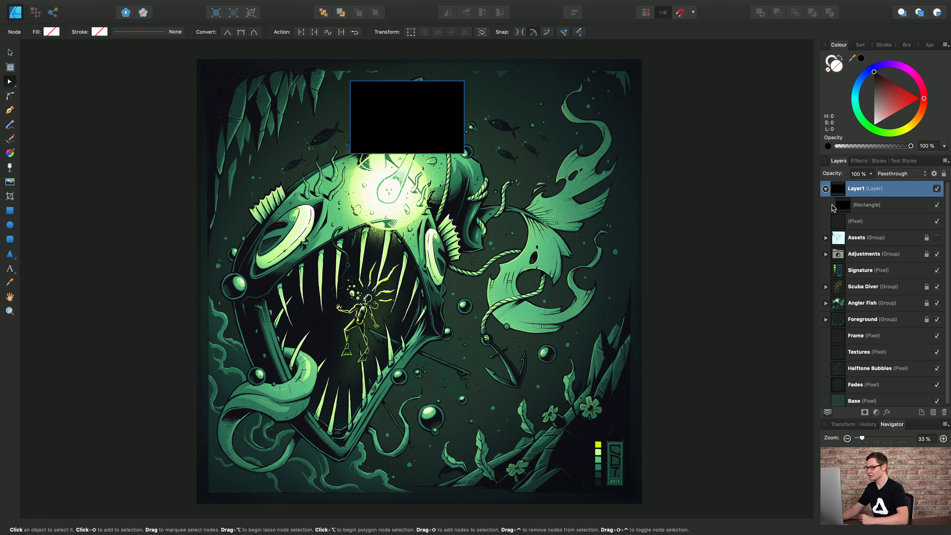
key(Delete)
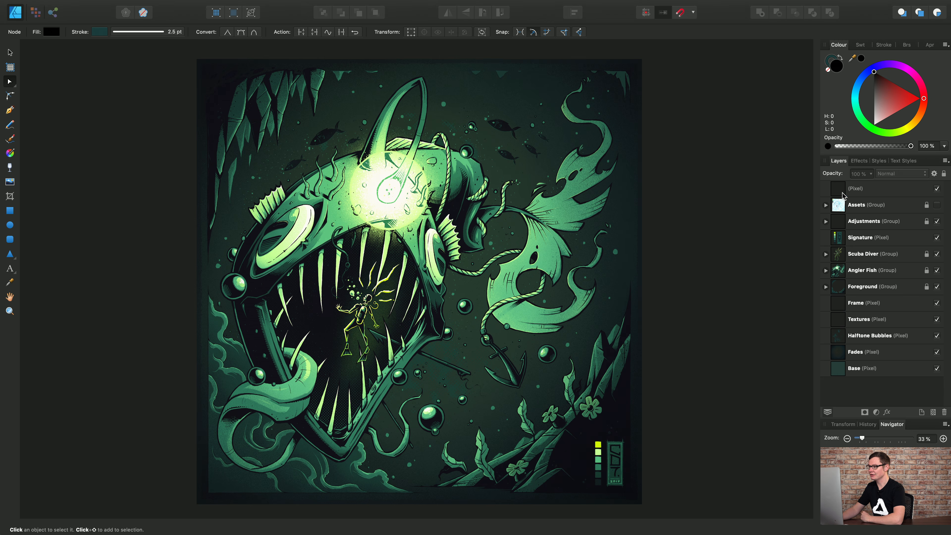
click(843, 194)
key(Delete)
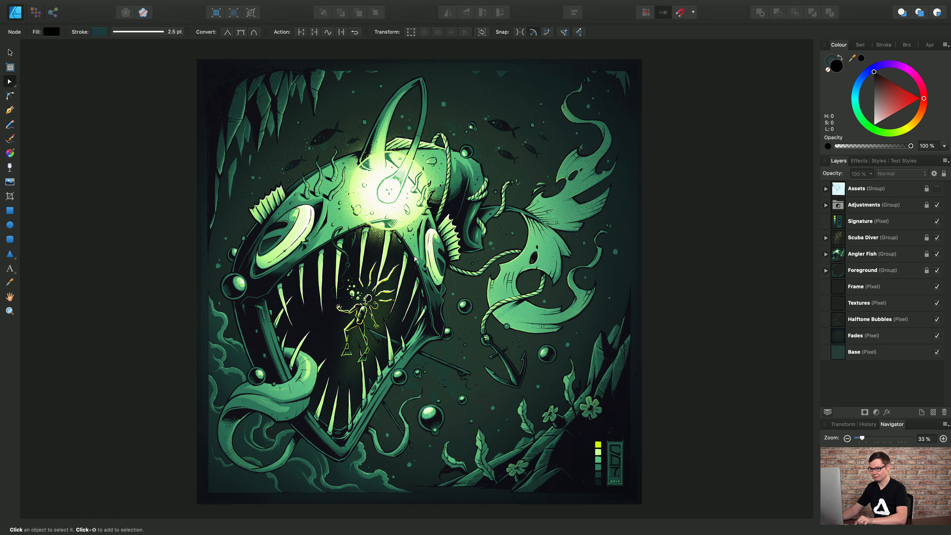
key(h)
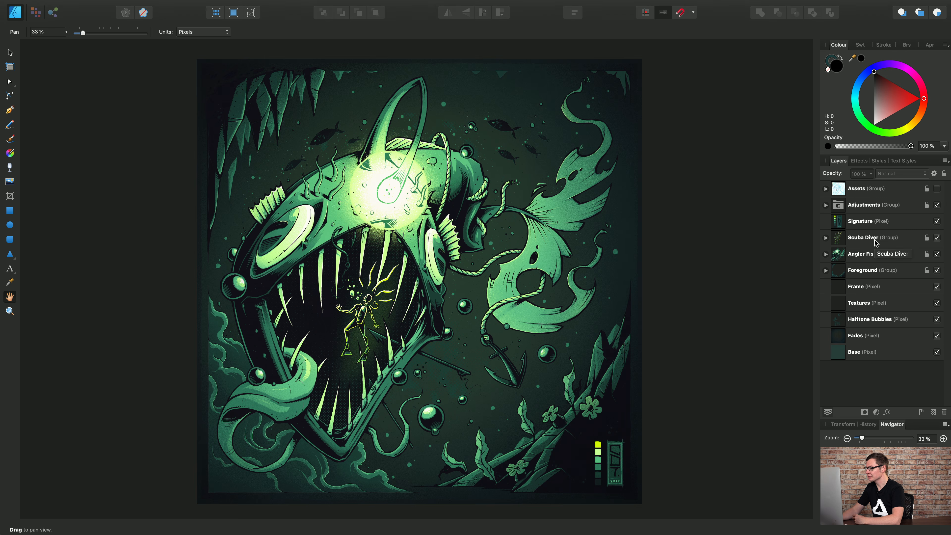
Step: Try the opacity control on the Scuba Diver group, leaving it at 100%
click(865, 241)
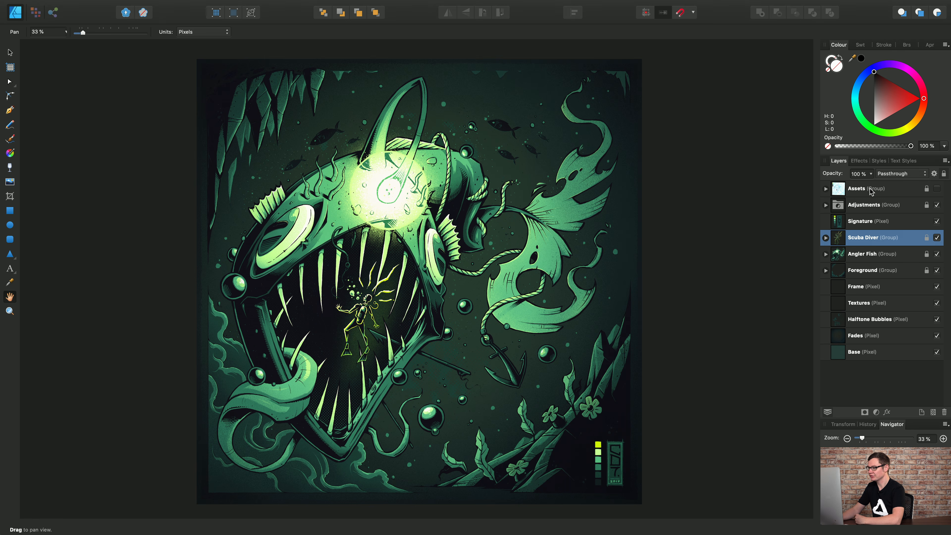
click(871, 173)
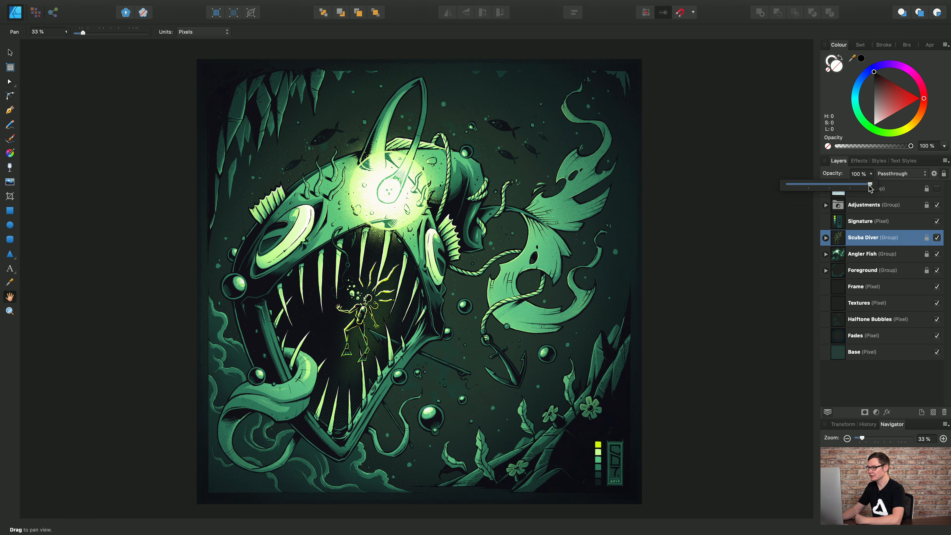
mouse_move(871, 189)
mouse_down()
mouse_move(785, 188)
mouse_move(875, 191)
mouse_up()
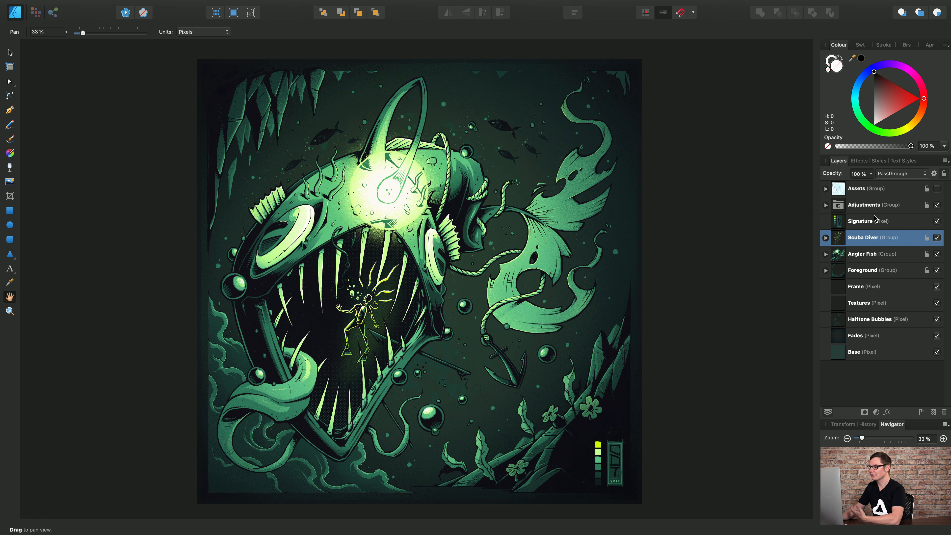
Step: Preview the available blend modes on the Angler Fish group, keeping Passthrough
click(861, 256)
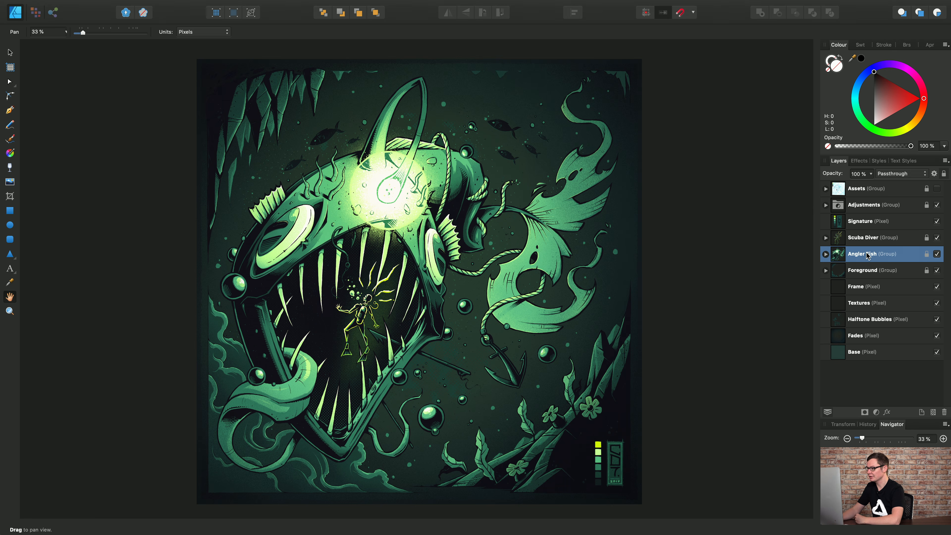
click(913, 174)
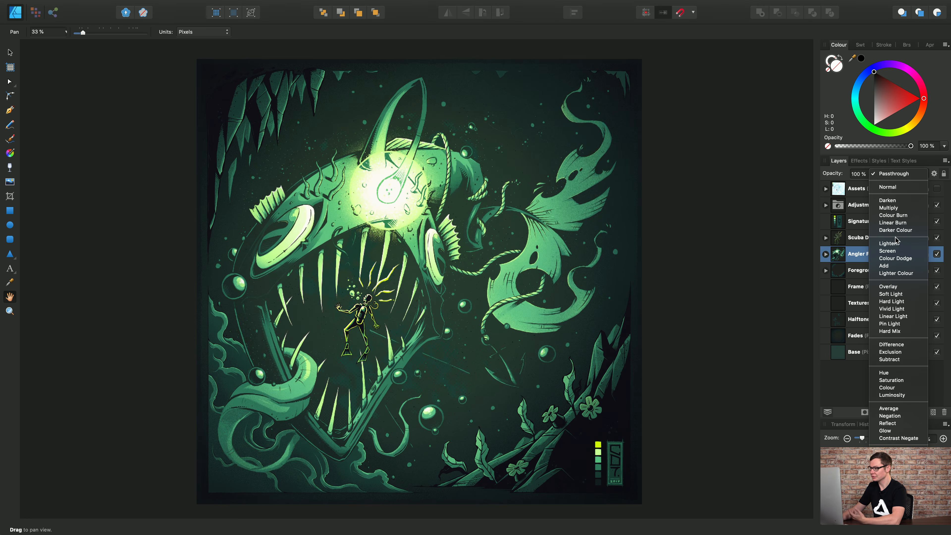
click(904, 174)
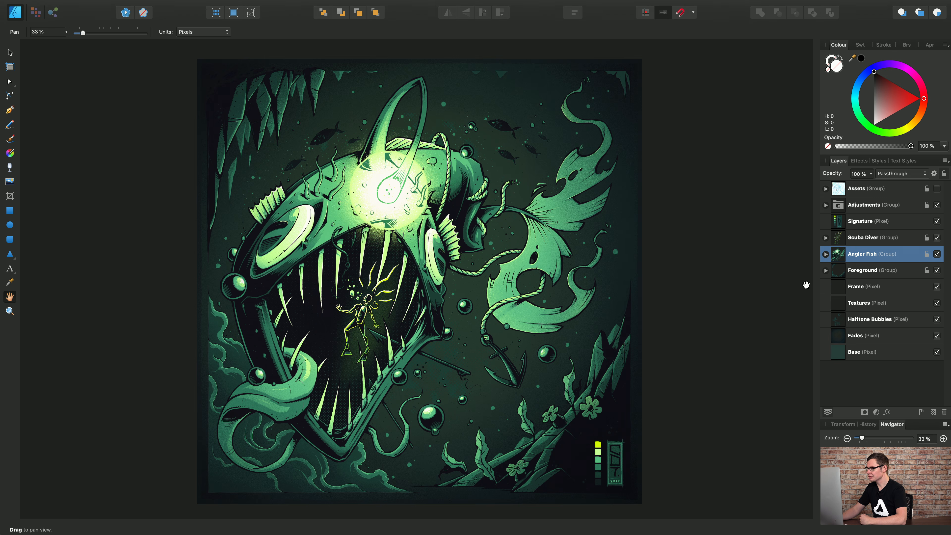
Step: Add a mask to the Angler Fish group, delete that mask again, and collapse the group
click(865, 413)
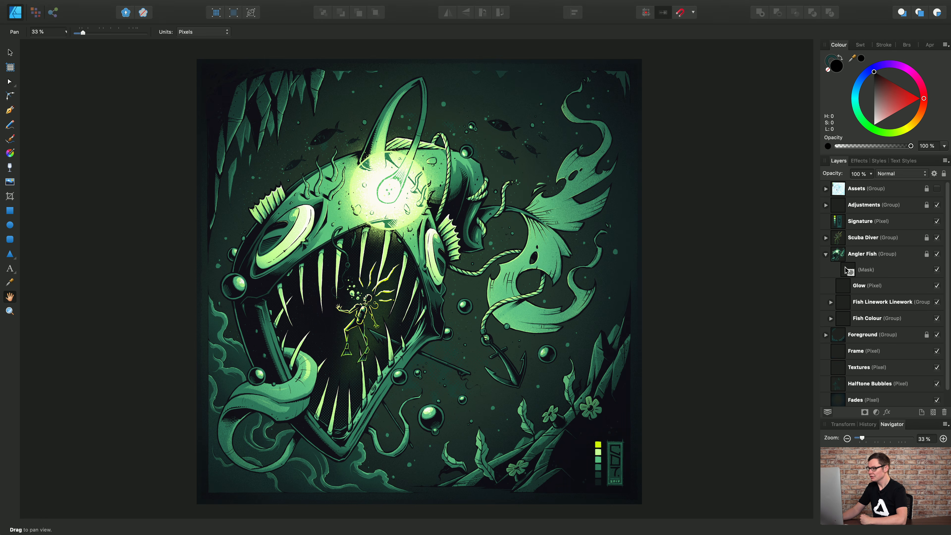
click(853, 269)
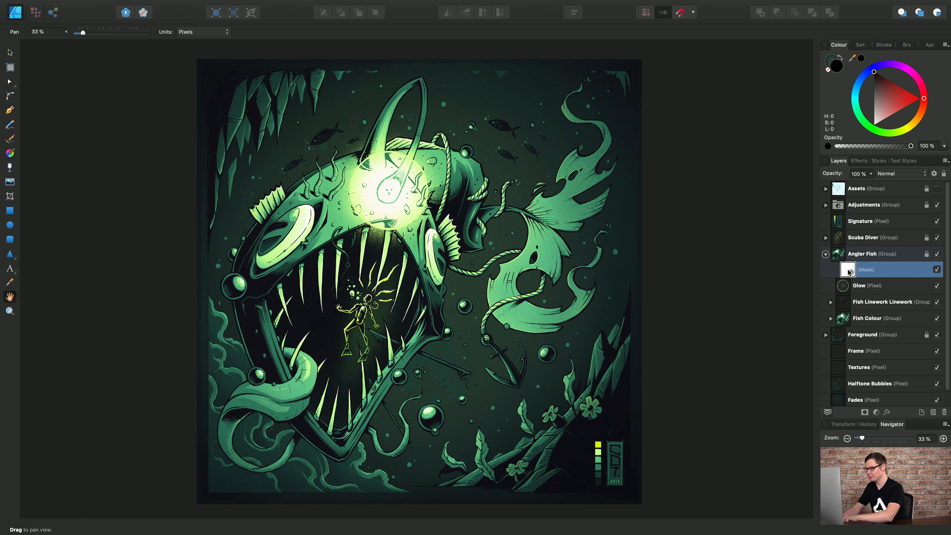
key(Delete)
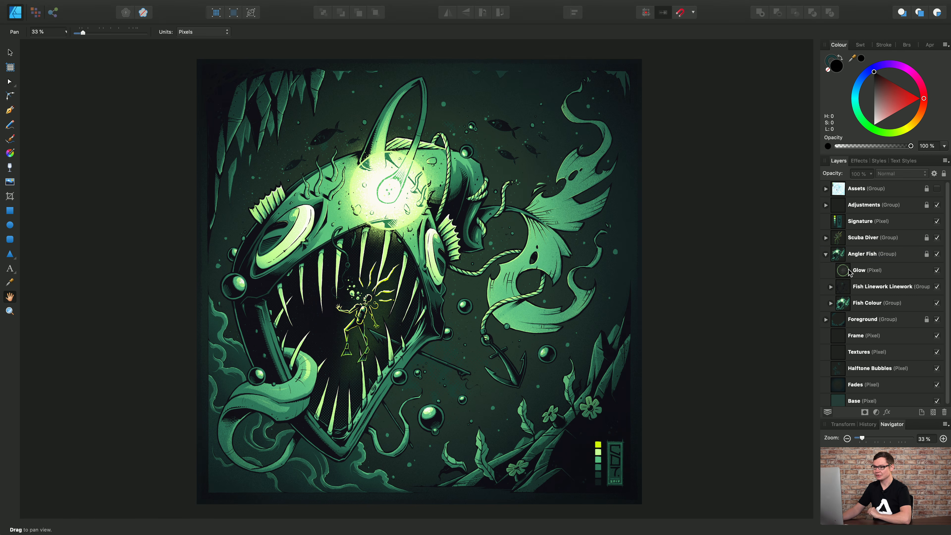
click(826, 254)
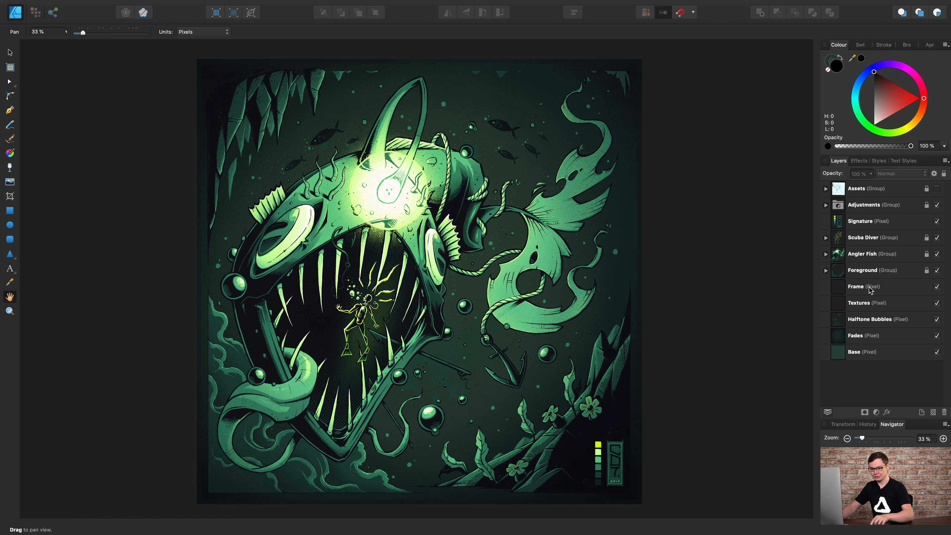
Step: Group the Frame, Textures, Halftone Bubbles, Fades and Base layers together
click(890, 291)
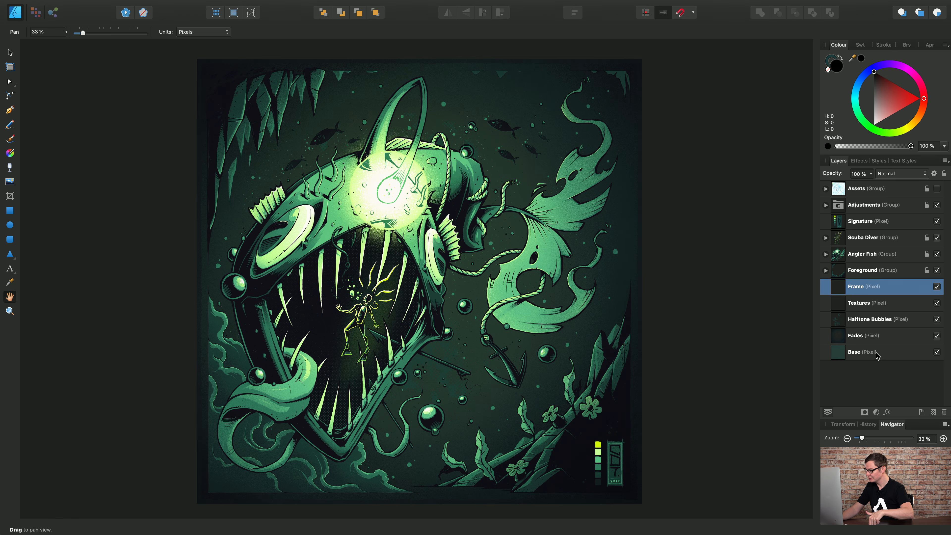
shift+click(877, 355)
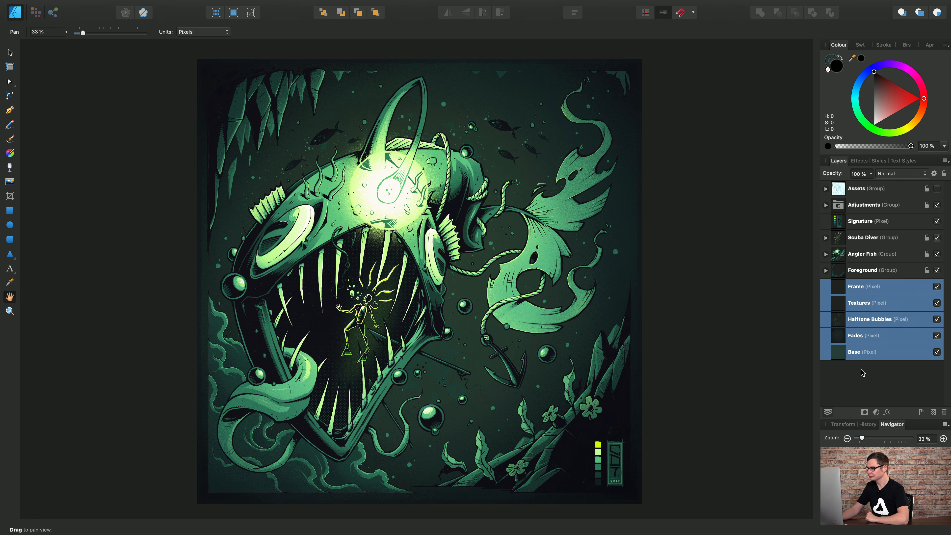
right_click(875, 297)
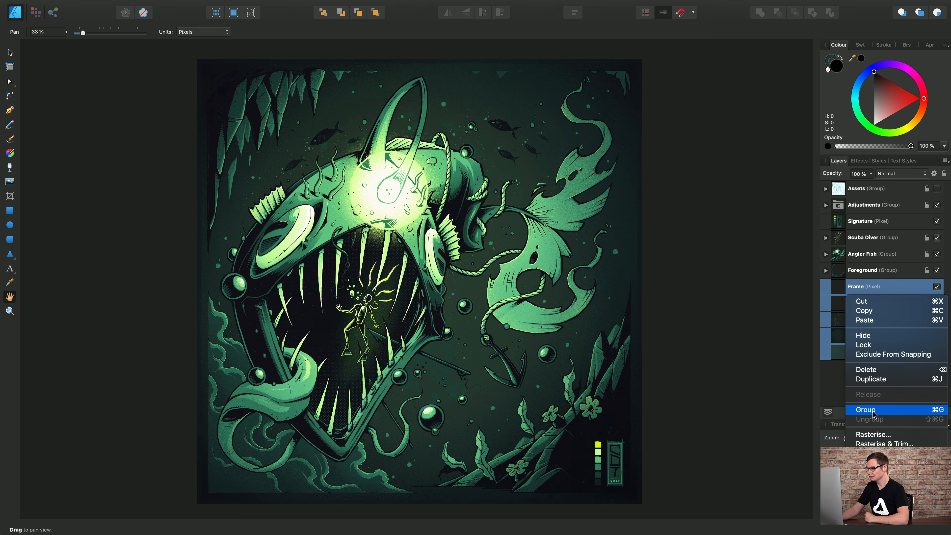
click(499, 260)
mouse_move(266, 1)
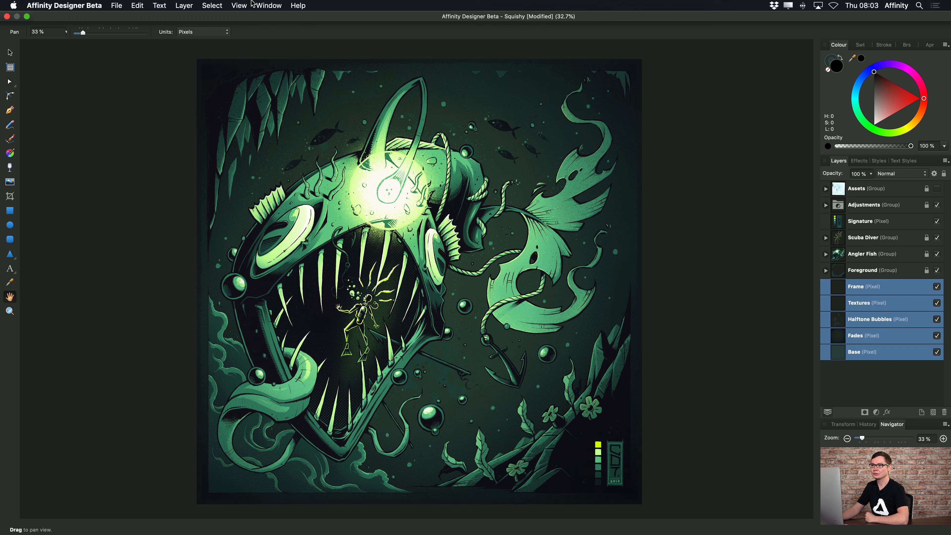
click(186, 6)
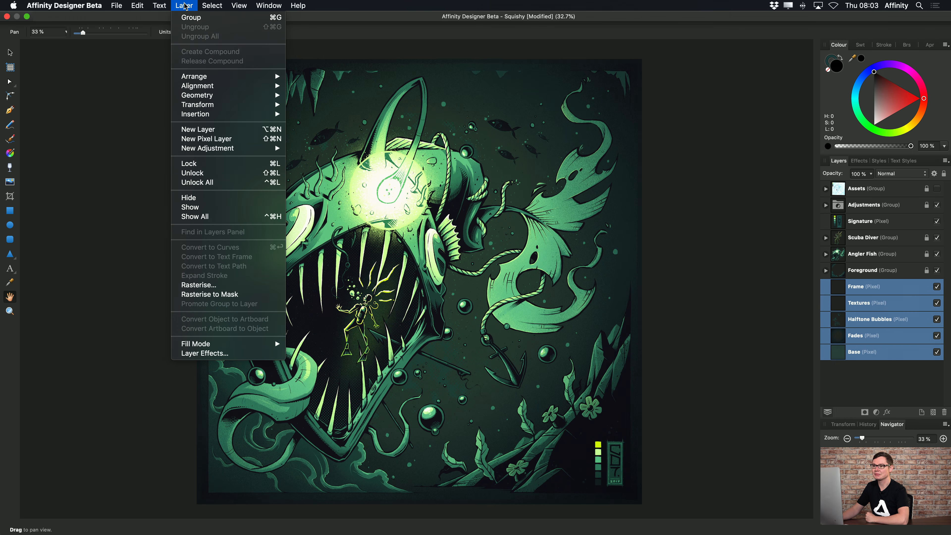
click(189, 19)
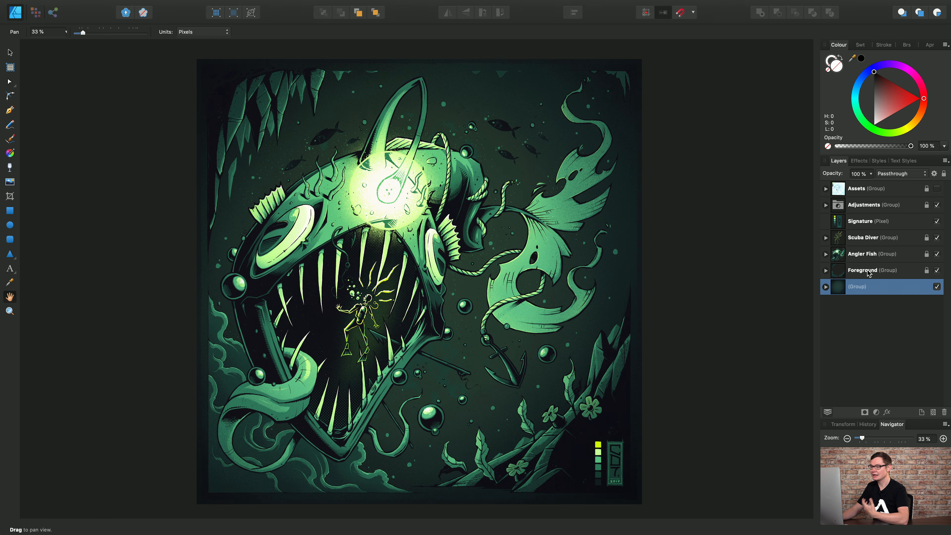
Step: Name the new group at the end of the layer stack "Background"
double_click(861, 287)
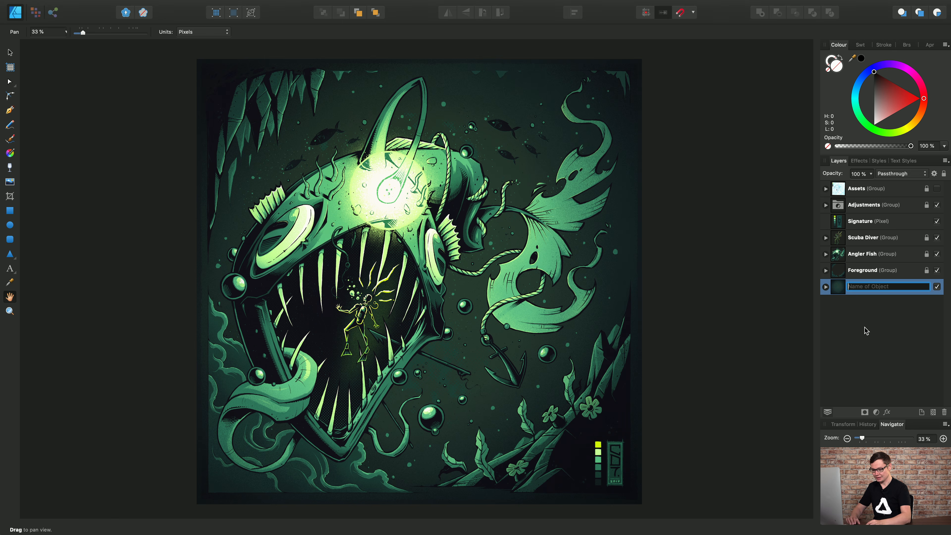
text(Background)
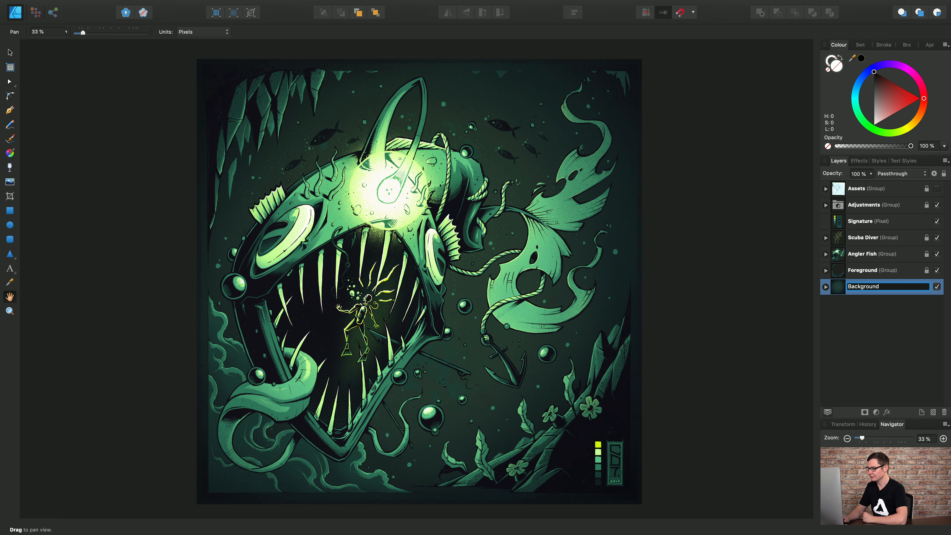
key(Return)
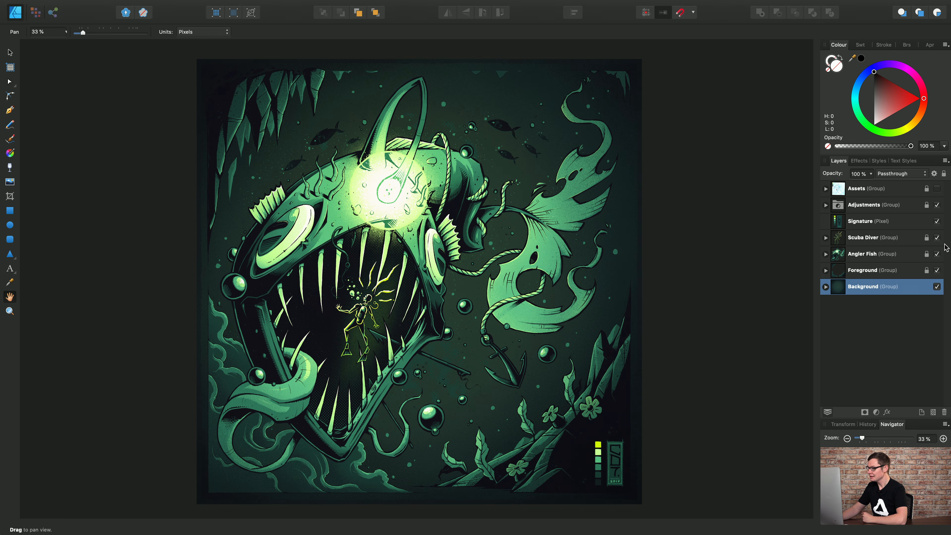
Step: Hide the Scuba Diver group and show it again to check which part of the artwork it holds
click(876, 242)
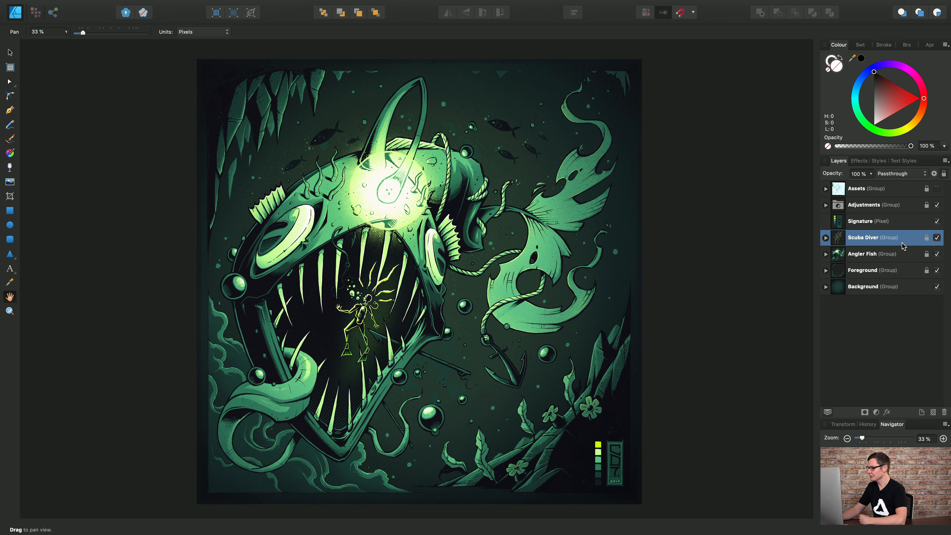
click(937, 237)
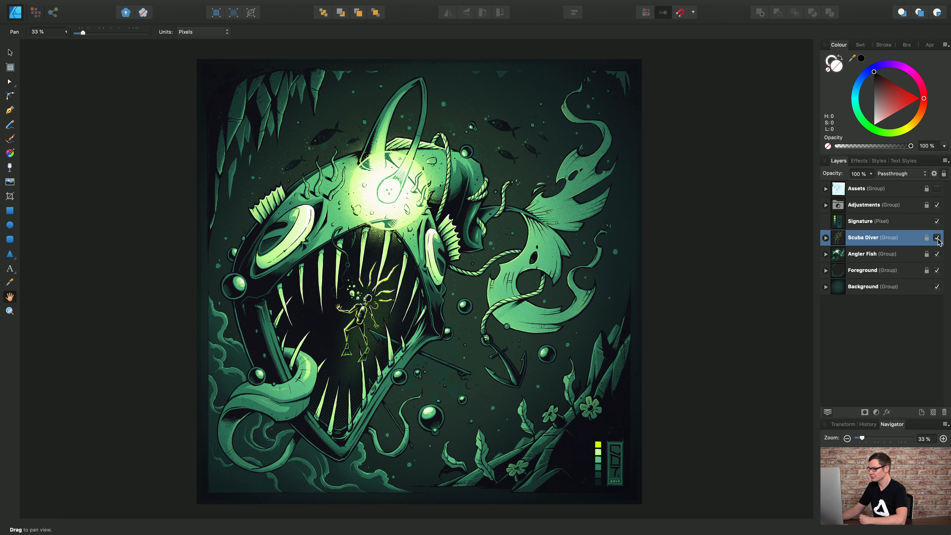
click(938, 239)
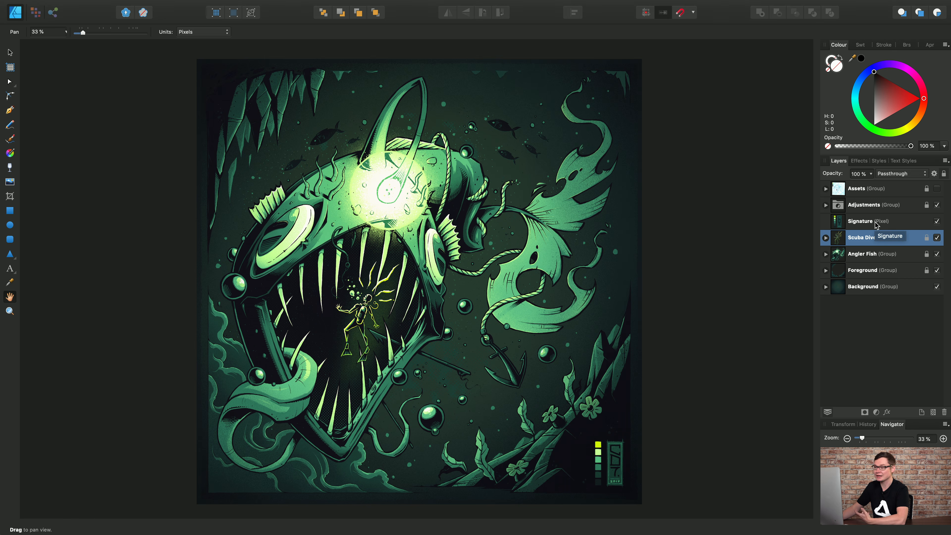
Step: Hide the Adjustments, Signature, Scuba Diver and Angler Fish layers together to examine the artwork beneath, then show them again
click(881, 207)
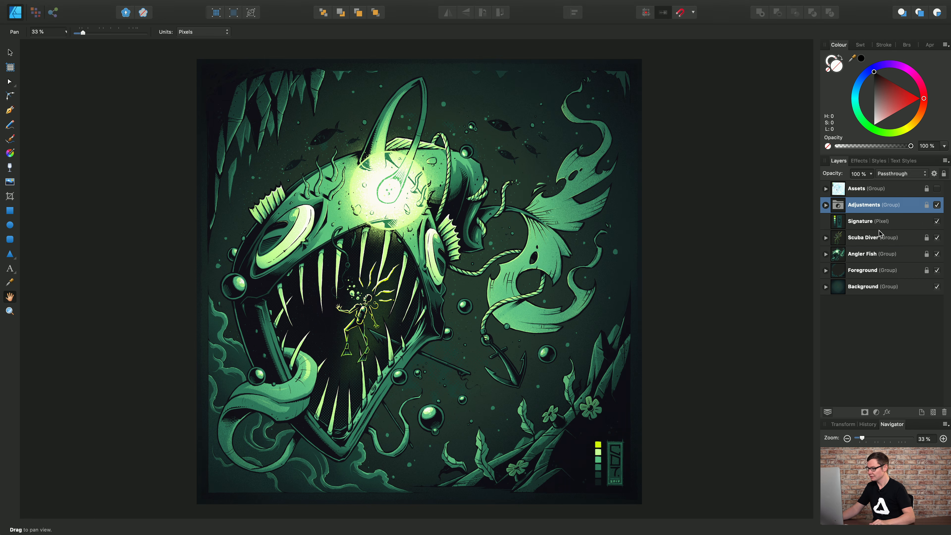
shift+click(887, 256)
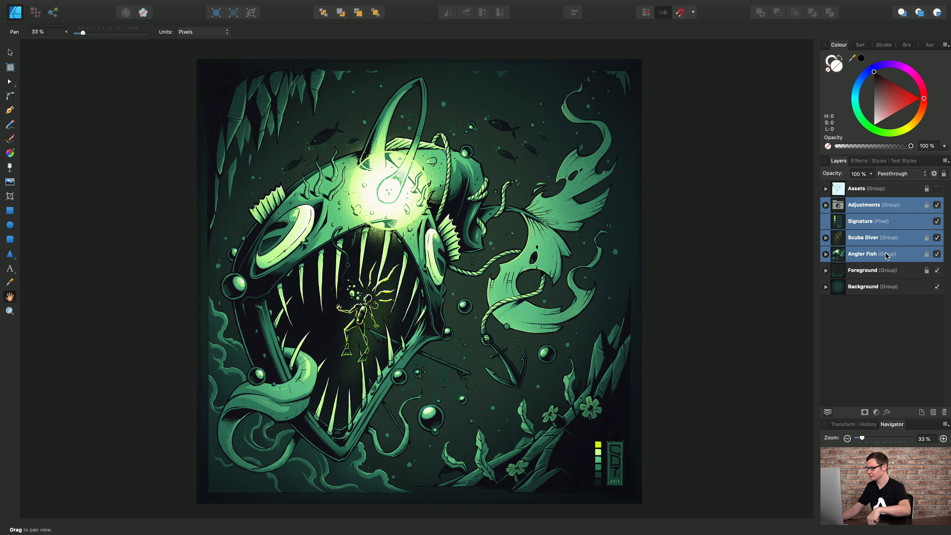
click(937, 205)
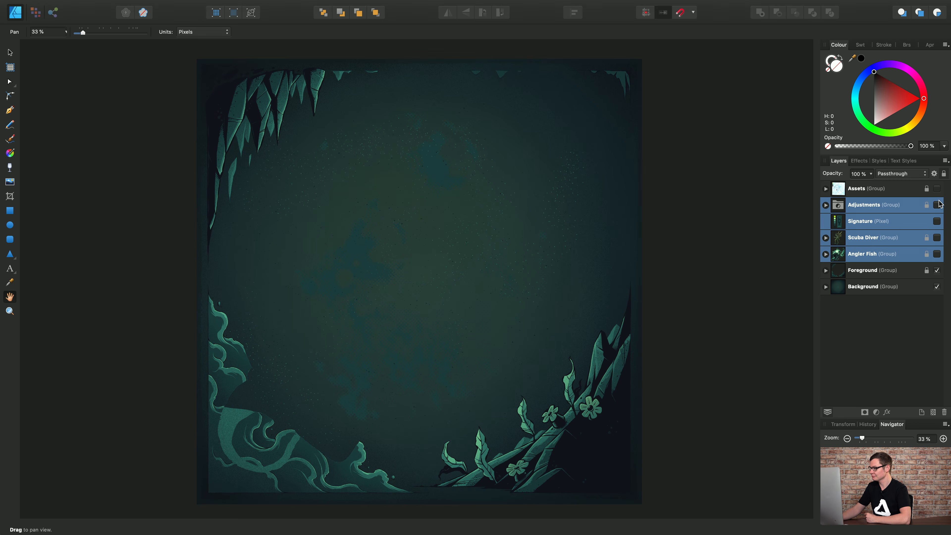
click(938, 205)
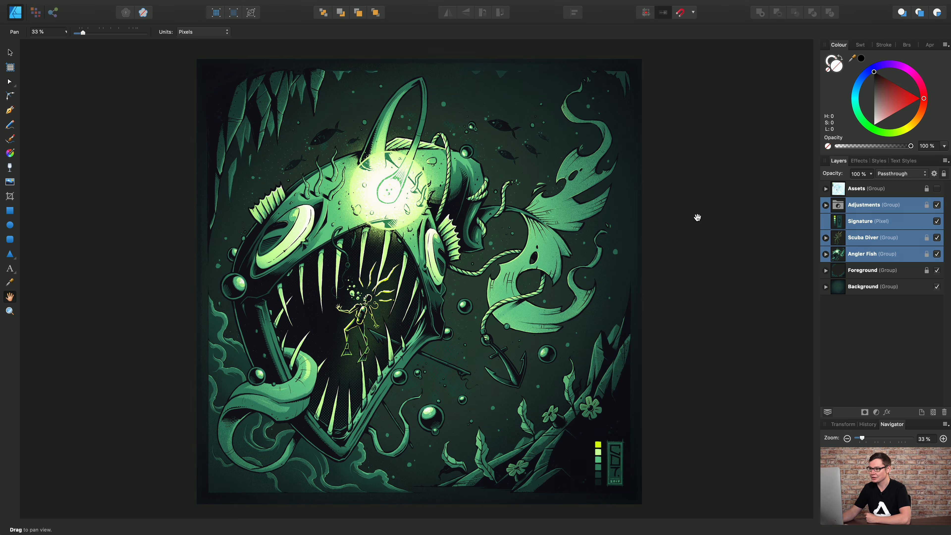